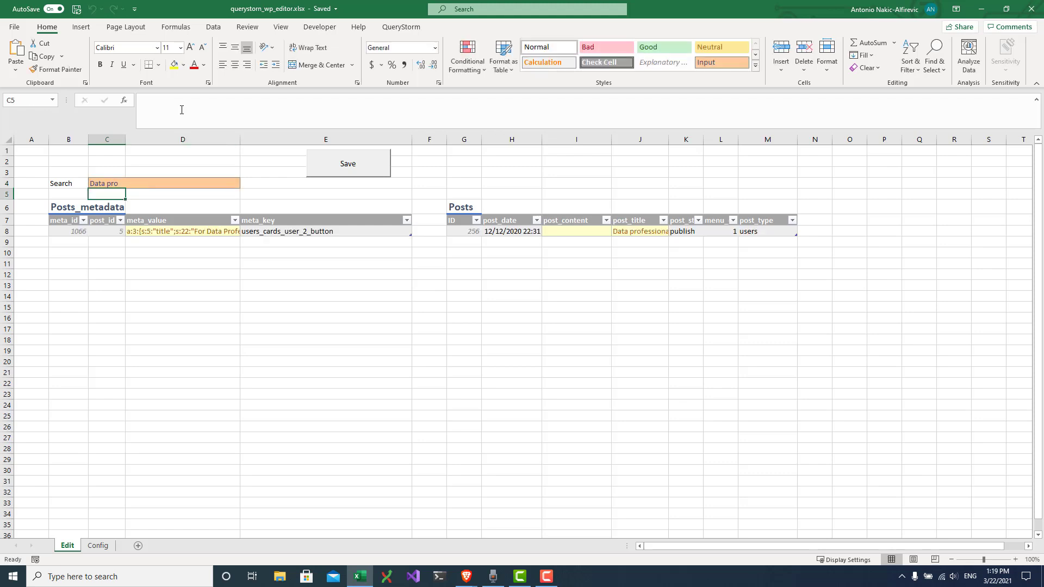
- Switch to the browser and look through the QueryStorm home page for text that could be edited
{"action": "left_click", "coordinate": [103, 182]}
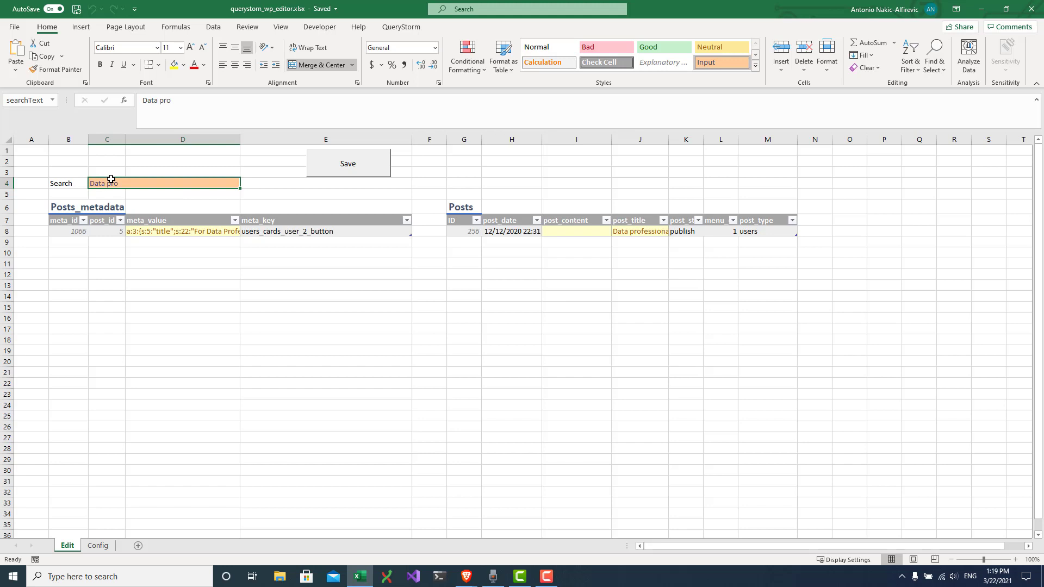
{"action": "key", "text": "alt+Tab"}
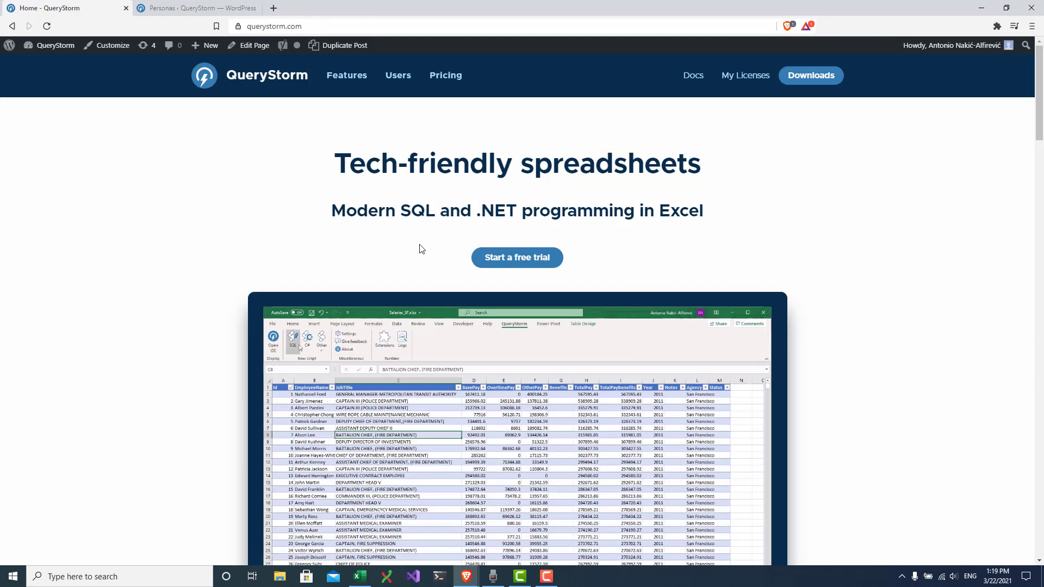
{"action": "scroll", "coordinate": [420, 249], "scroll_direction": "down", "scroll_amount": 3}
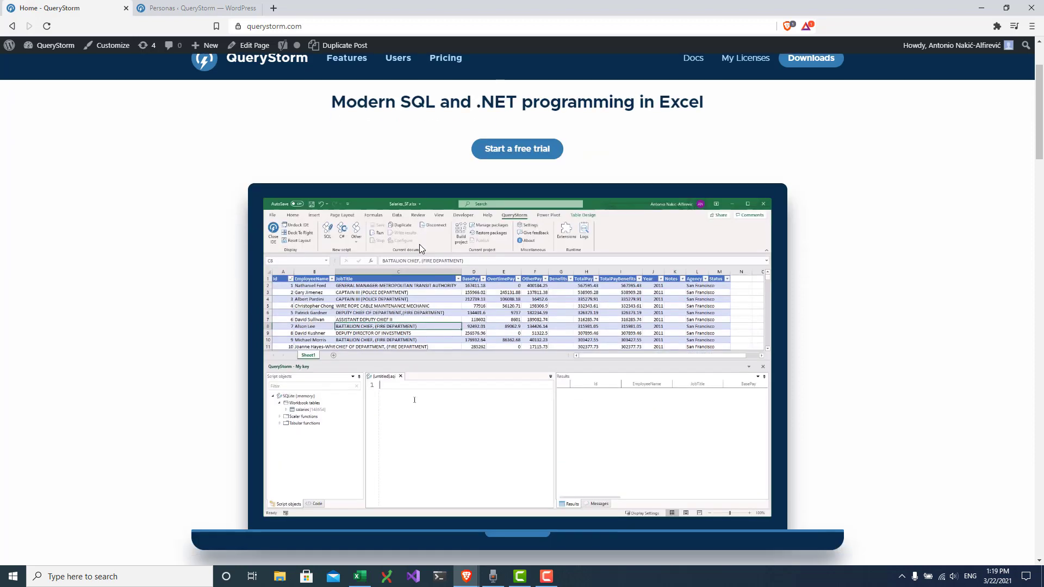
{"action": "scroll", "coordinate": [419, 247], "scroll_direction": "down", "scroll_amount": 5}
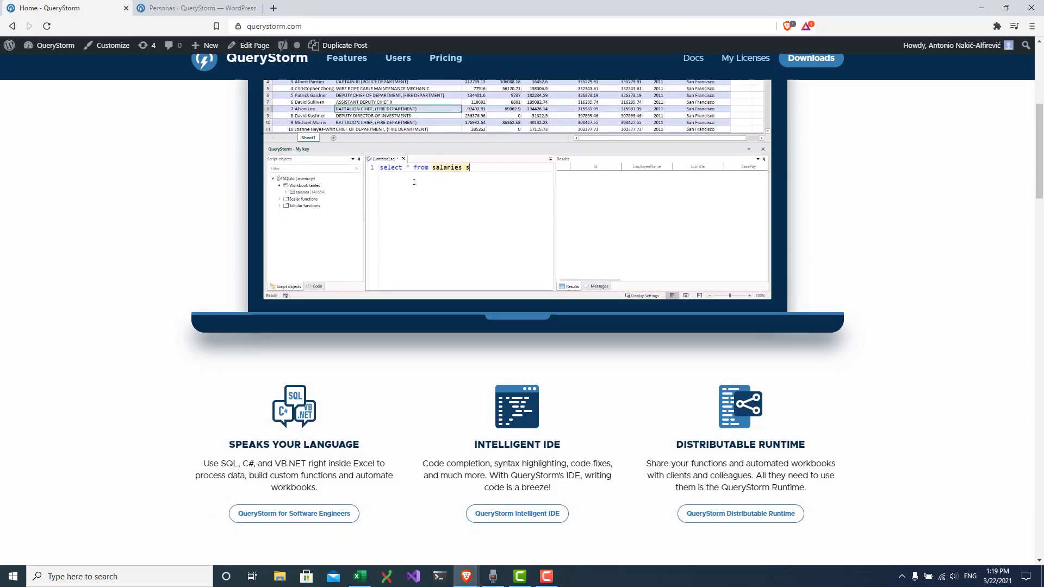
{"action": "scroll", "coordinate": [522, 321], "scroll_direction": "down", "scroll_amount": 6}
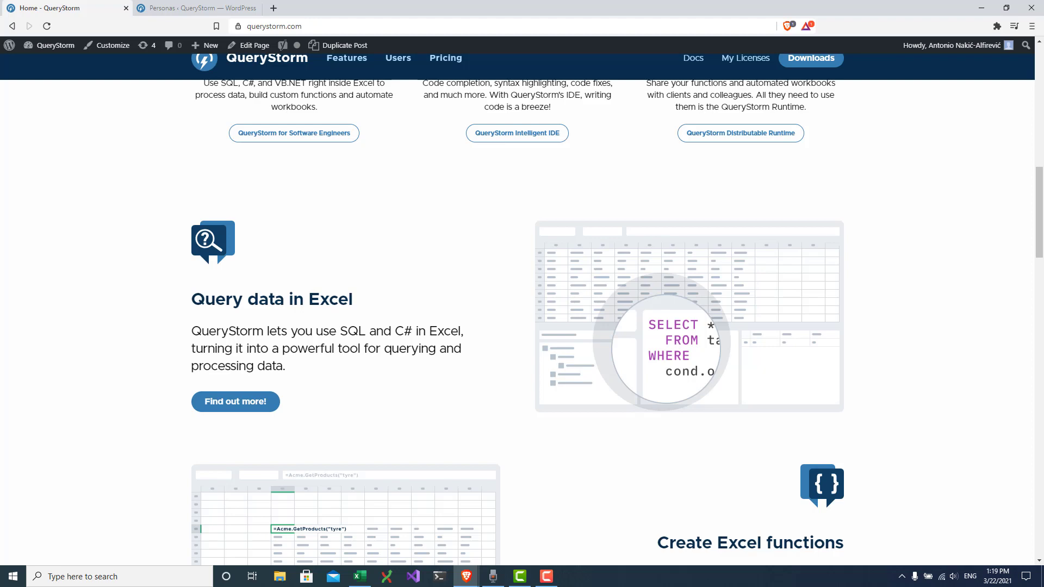
{"action": "scroll", "coordinate": [401, 215], "scroll_direction": "up", "scroll_amount": 12}
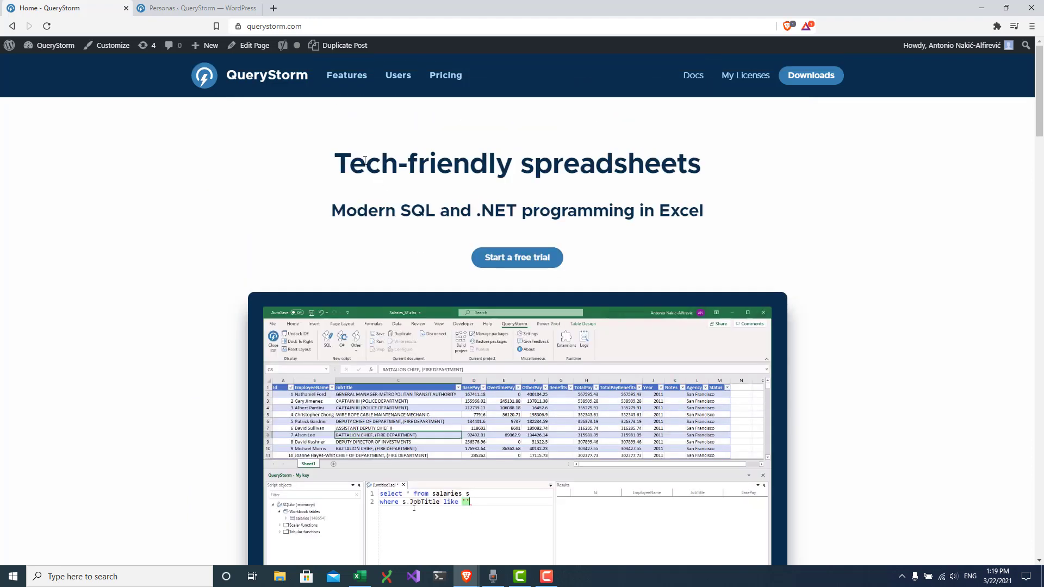
- Copy "Tech-friendly" from the home page heading and search for it in the Excel workbook's Search cell
{"action": "left_click_drag", "start_coordinate": [334, 163], "coordinate": [512, 163]}
{"action": "key", "text": "ctrl+c"}
{"action": "key", "text": "alt+Tab"}
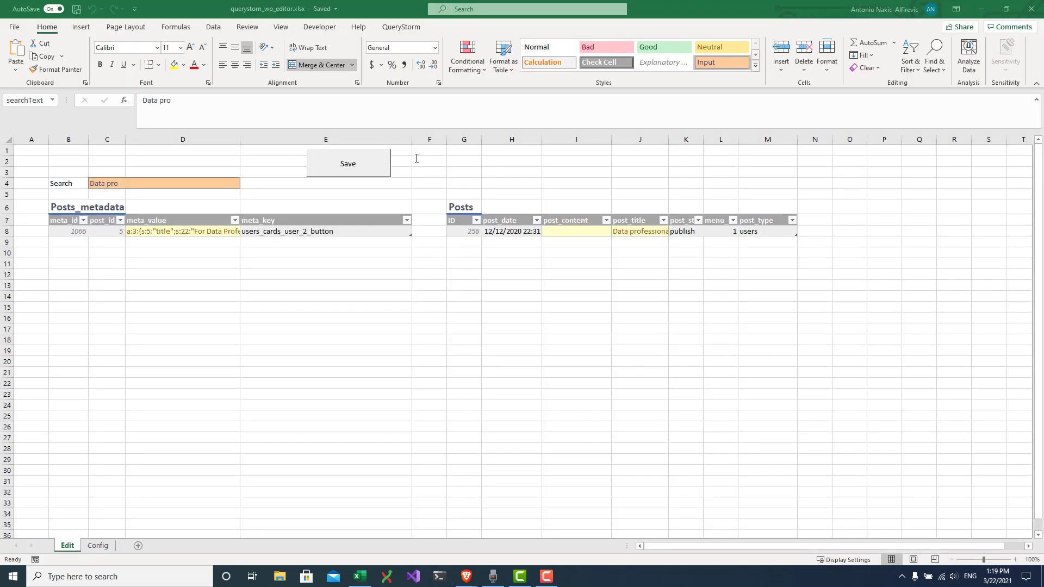
{"action": "left_click", "coordinate": [95, 183]}
{"action": "key", "text": "ctrl+v"}
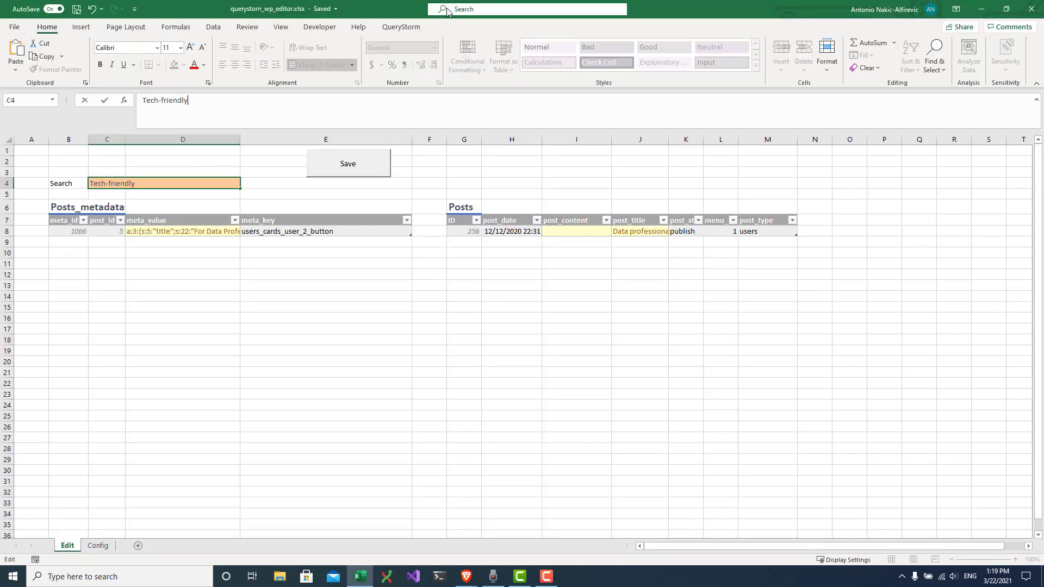
{"action": "key", "text": "Return"}
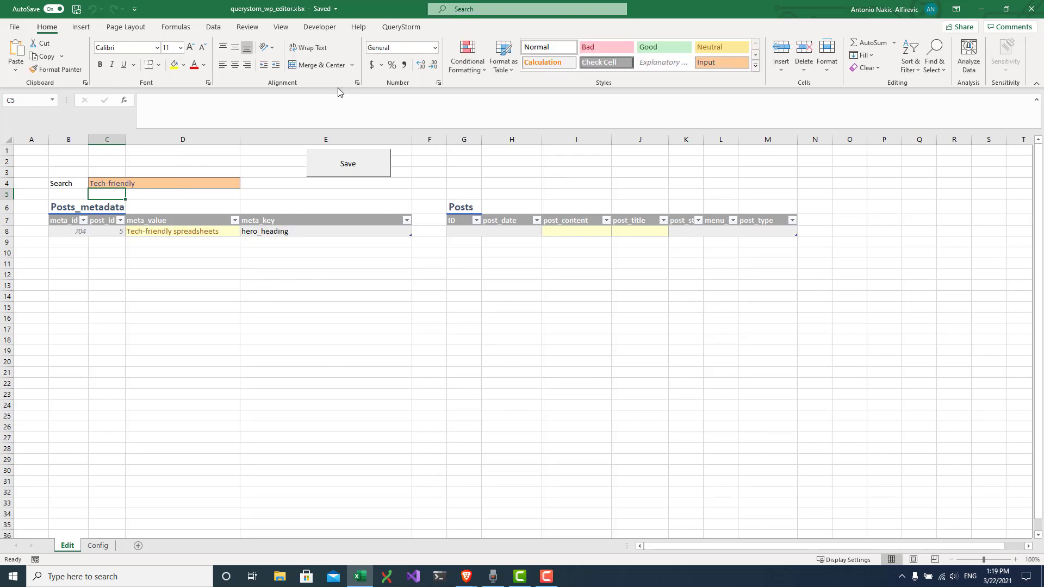
- Change the hero_heading meta_value to "Tech friendly spreadsheets" and reload the website's home page in the browser
{"action": "left_click", "coordinate": [163, 233]}
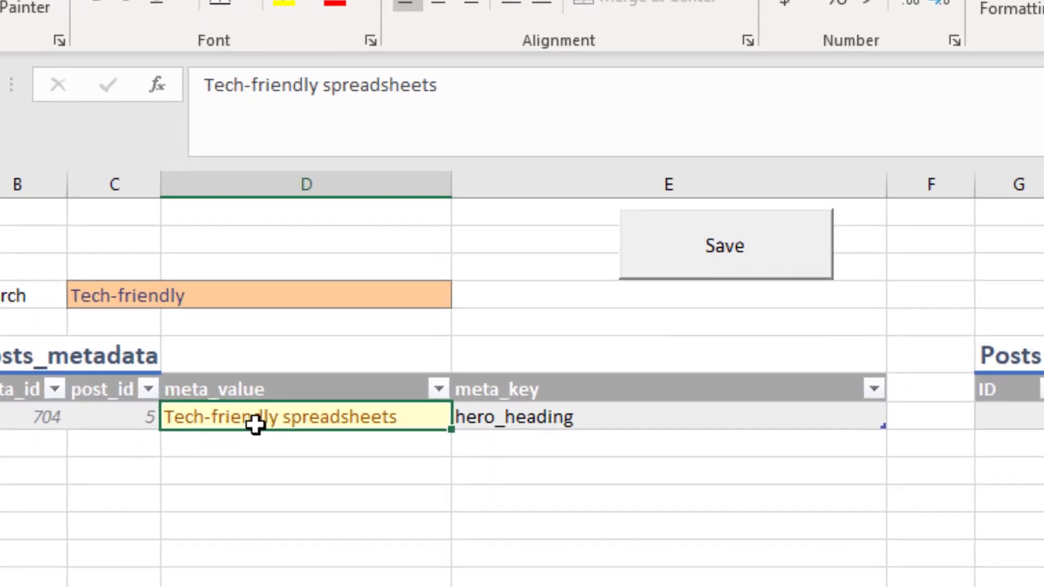
{"action": "double_click", "coordinate": [162, 234]}
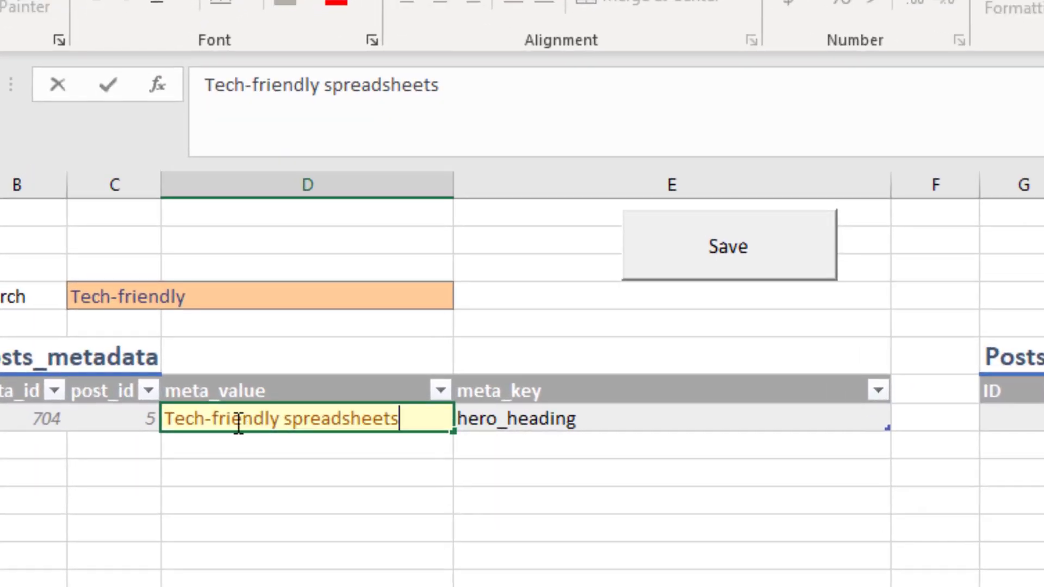
{"action": "key", "text": "BackSpace"}
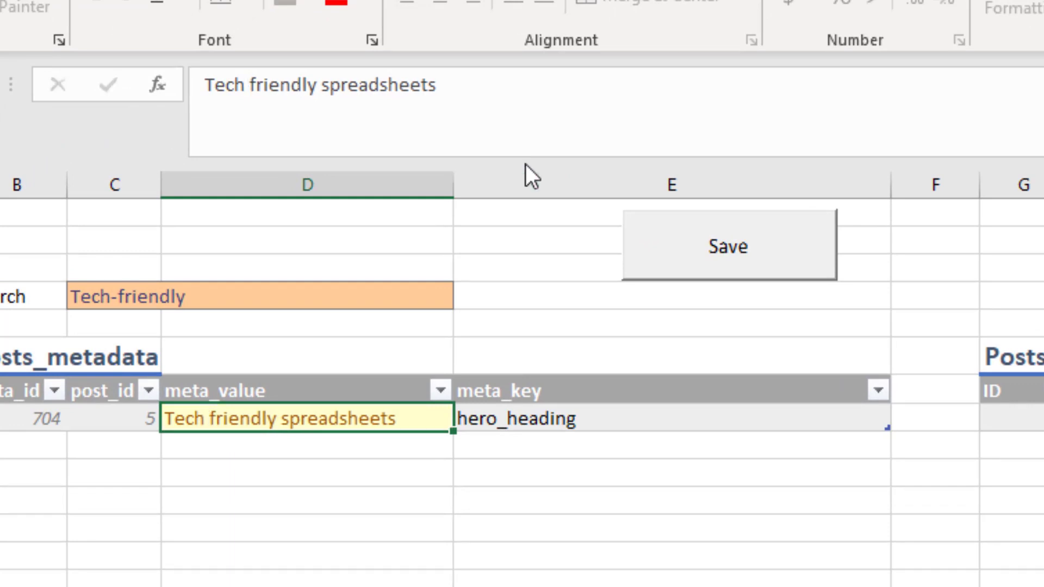
{"action": "key", "text": "Return"}
{"action": "key", "text": "alt+Tab"}
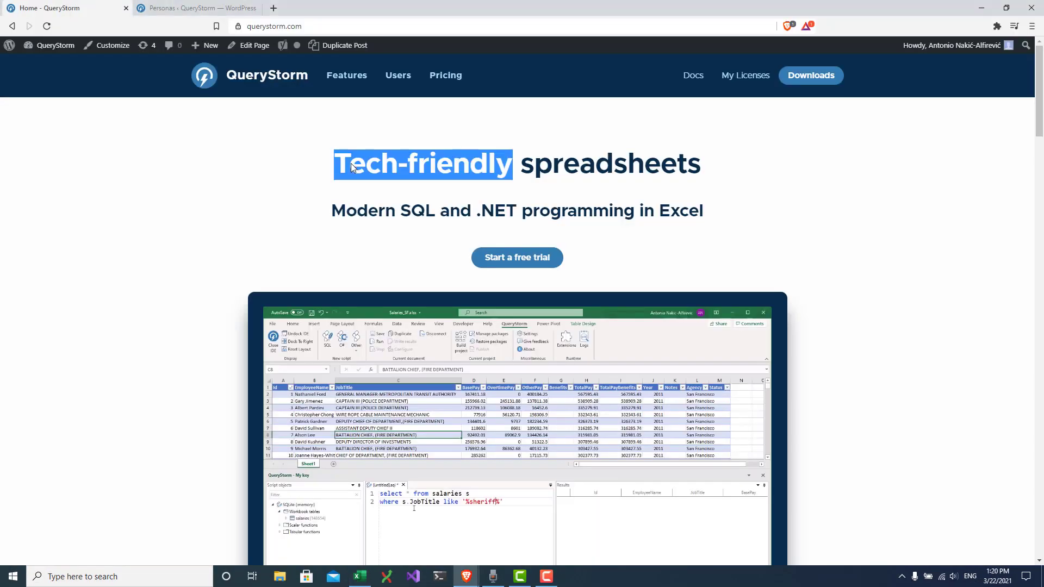
{"action": "key", "text": "F5"}
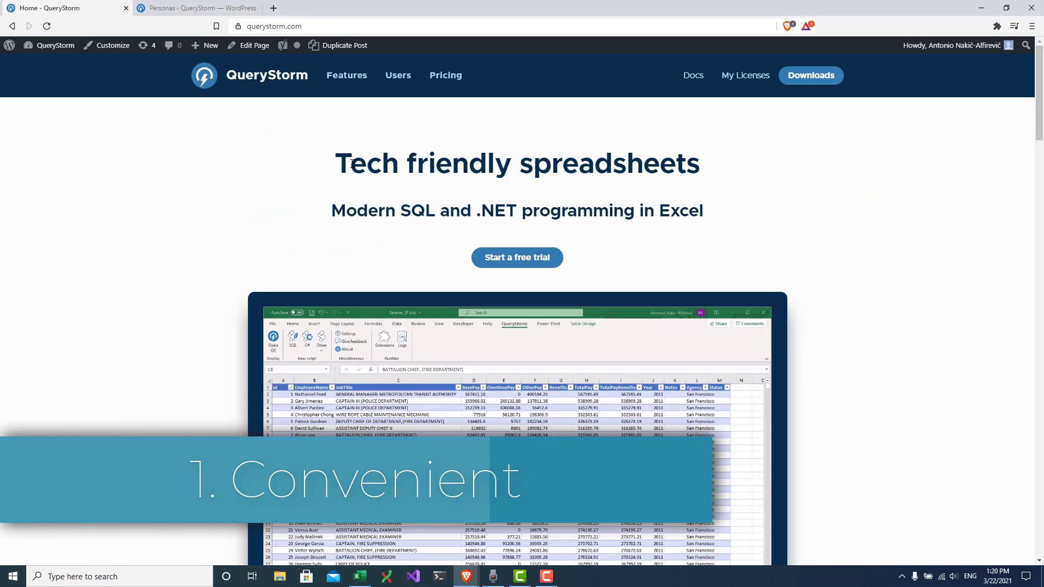
- Switch back to the Excel workbook and search the site content for "Modern"
{"action": "key", "text": "alt+Tab"}
{"action": "left_click", "coordinate": [168, 181]}
{"action": "type", "text": "Moden"}
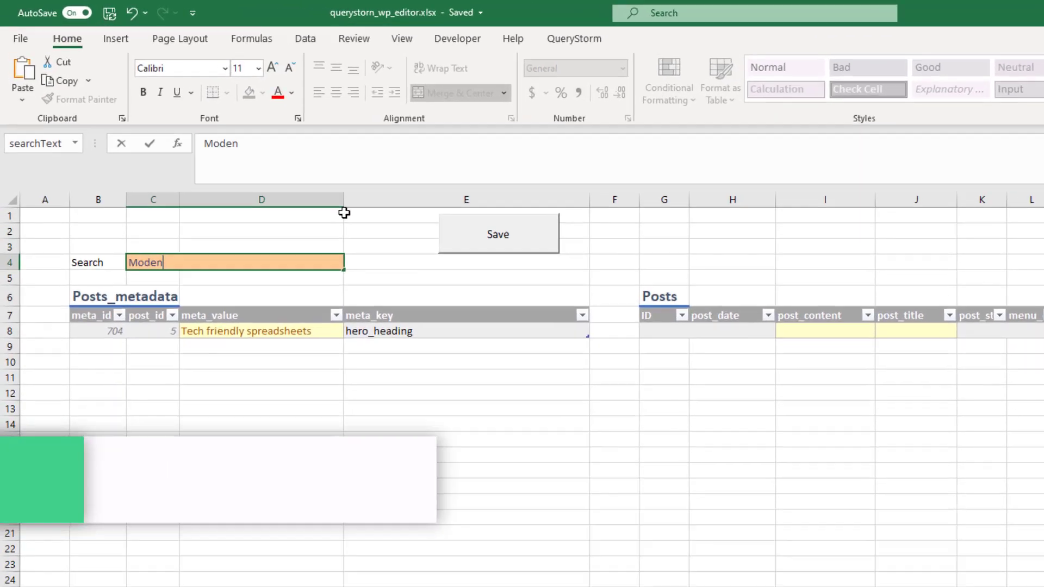
{"action": "key", "text": "Return"}
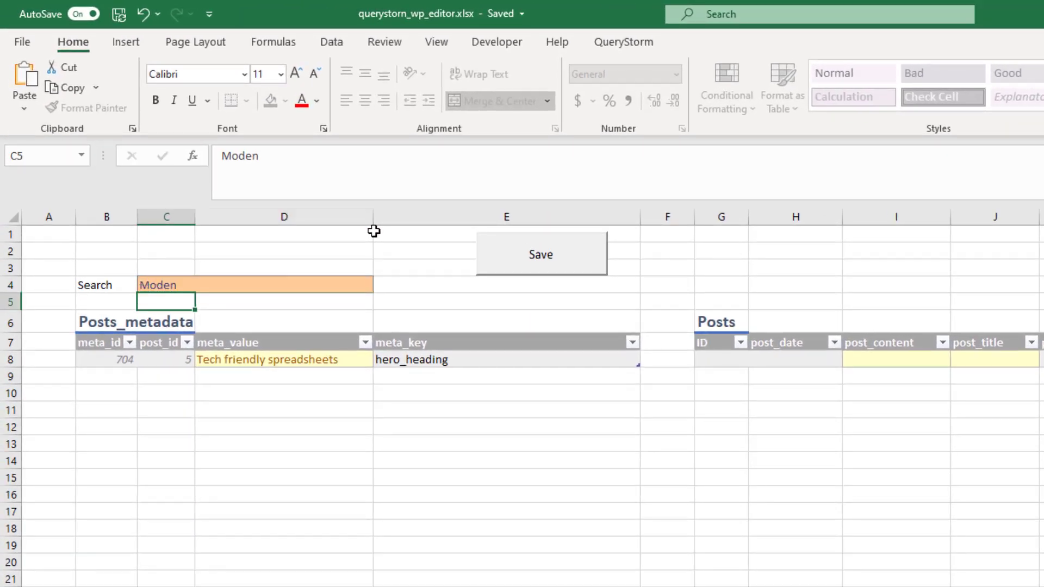
{"action": "left_click", "coordinate": [149, 284]}
{"action": "key", "text": "F2"}
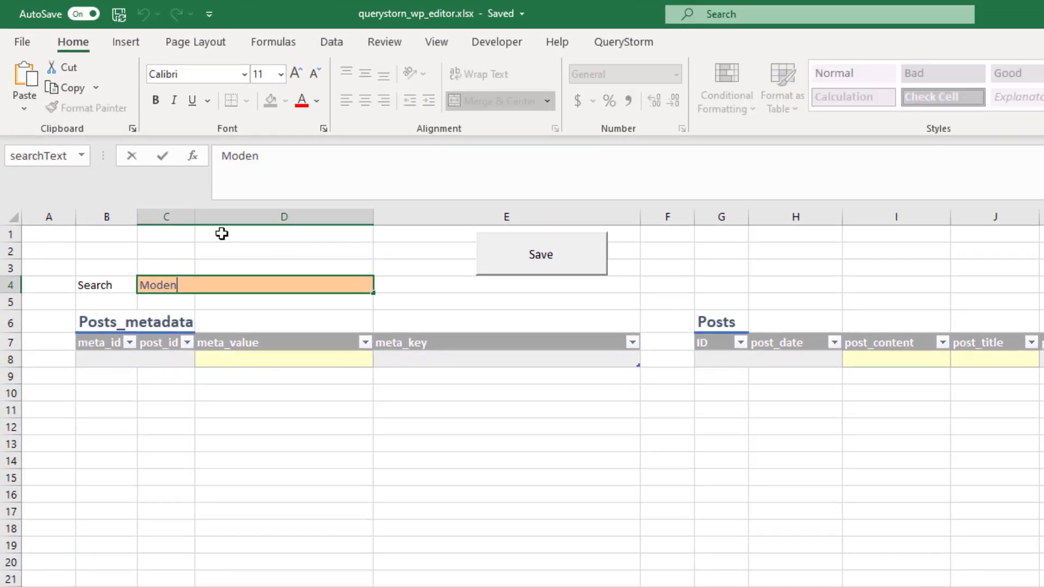
{"action": "type", "text": "r"}
{"action": "key", "text": "Return"}
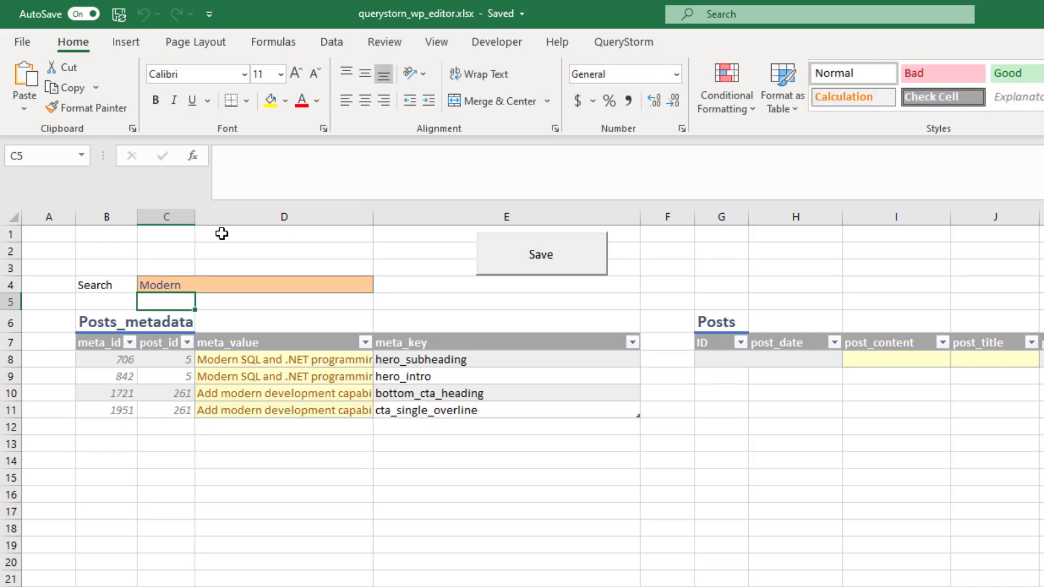
- Search the site content for "C#" and select a matching meta_value to read its text
{"action": "left_click", "coordinate": [154, 286]}
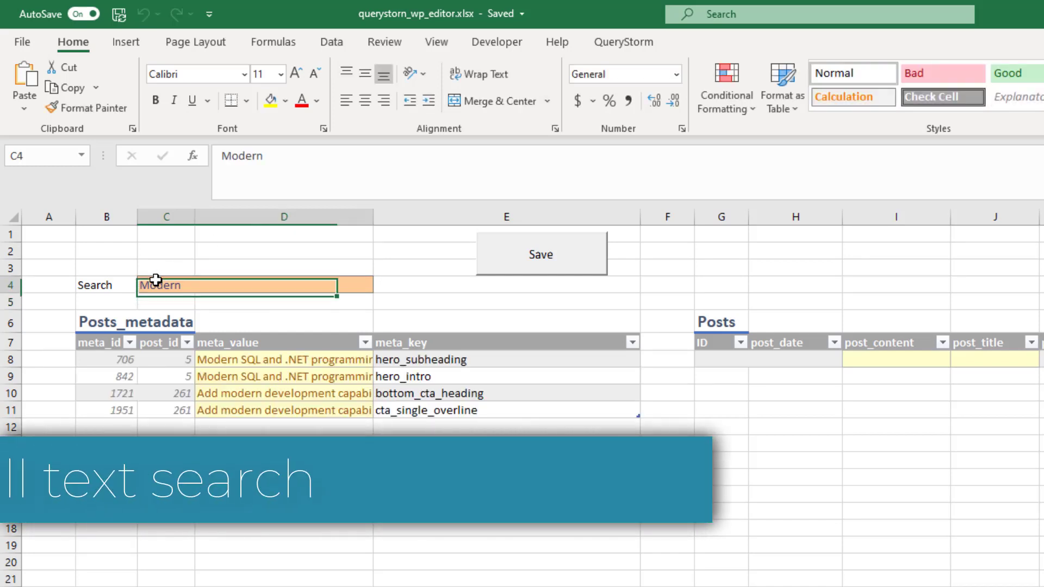
{"action": "type", "text": "C#"}
{"action": "key", "text": "Return"}
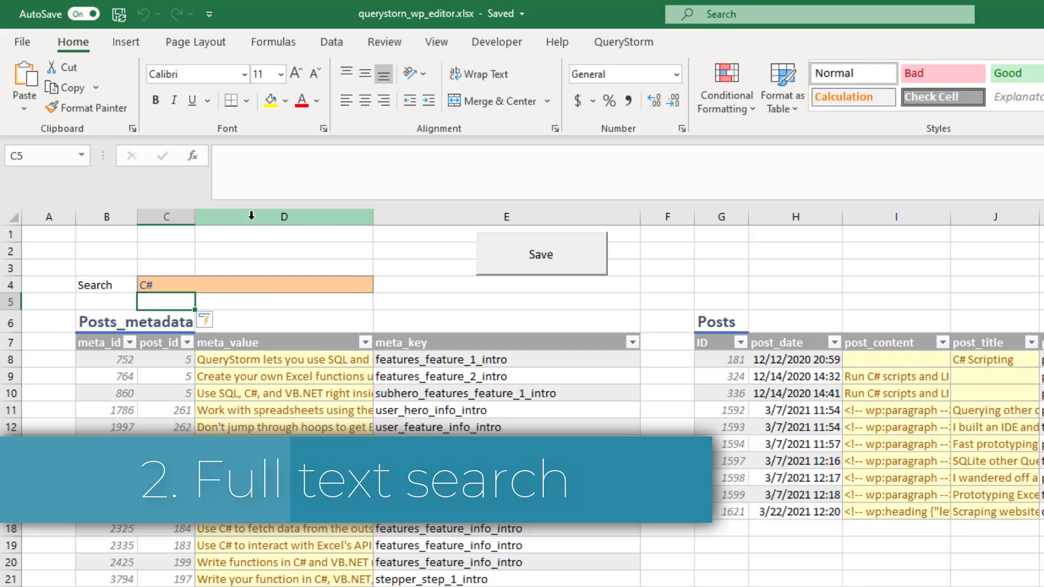
{"action": "left_click", "coordinate": [229, 361]}
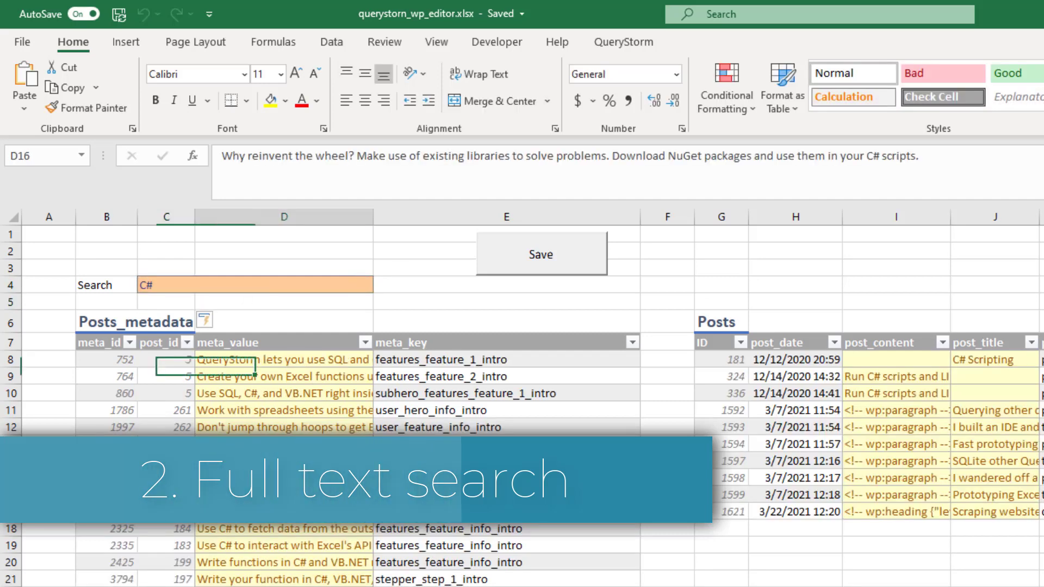
- Search the site content with the wildcard pattern "SQL%pro"
{"action": "left_click", "coordinate": [156, 286]}
{"action": "type", "text": "SQL"}
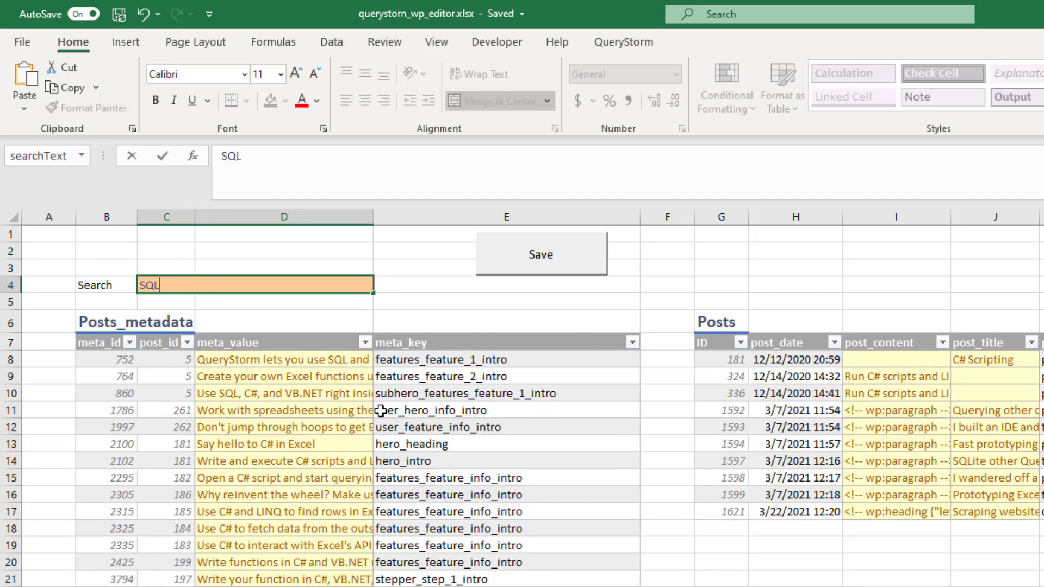
{"action": "type", "text": "%pro"}
{"action": "key", "text": "Return"}
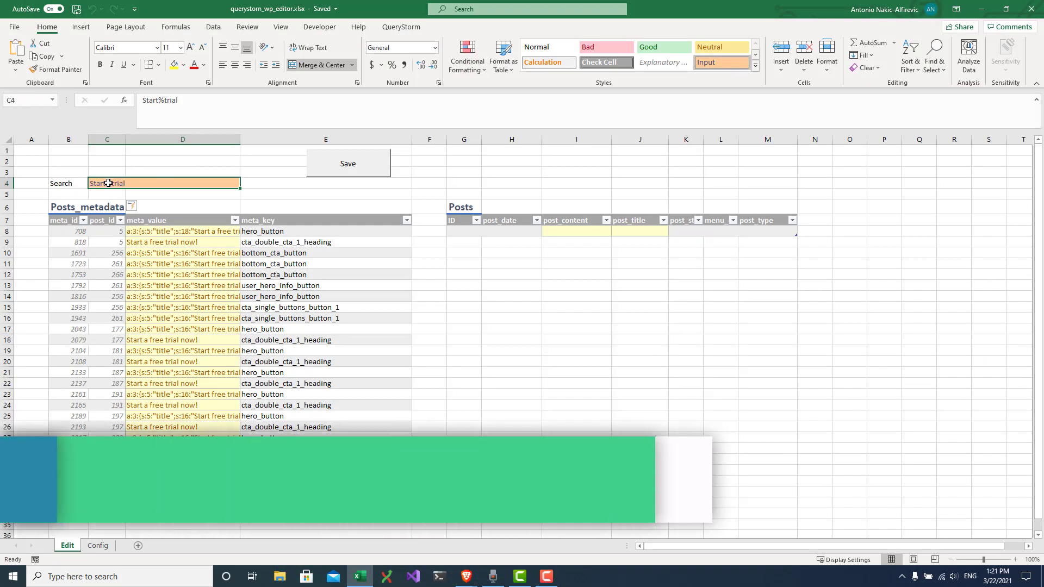
- Narrow the search to the exact phrase "Start a free trial"
{"action": "double_click", "coordinate": [108, 184]}
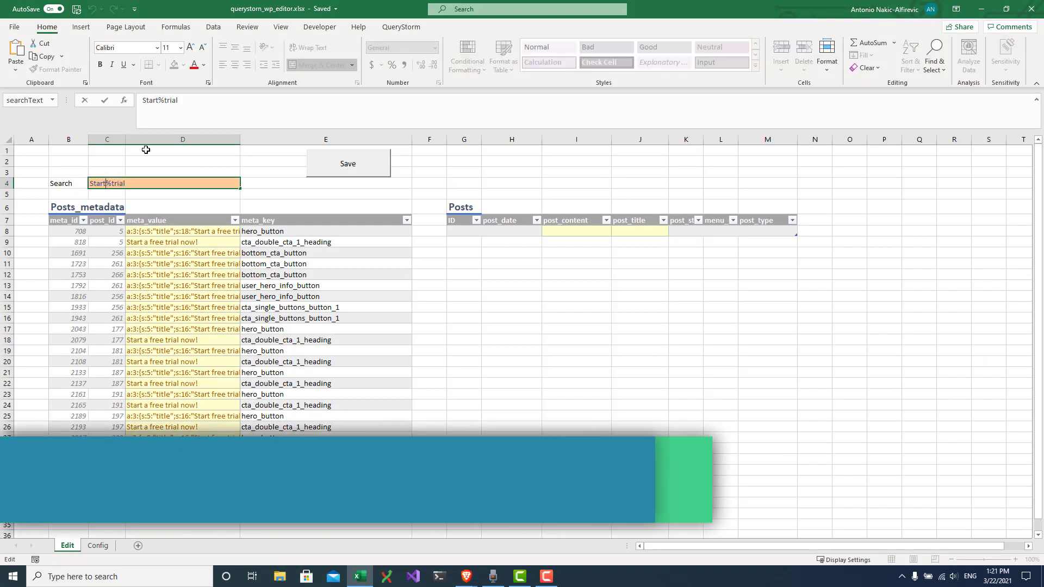
{"action": "key", "text": "BackSpace"}
{"action": "type", "text": "a free"}
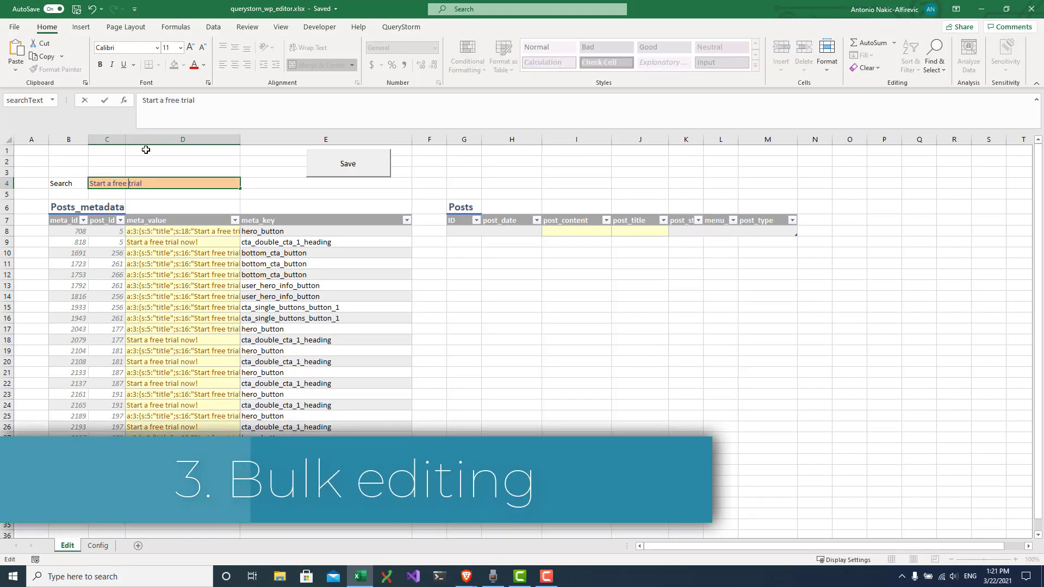
{"action": "key", "text": "Return"}
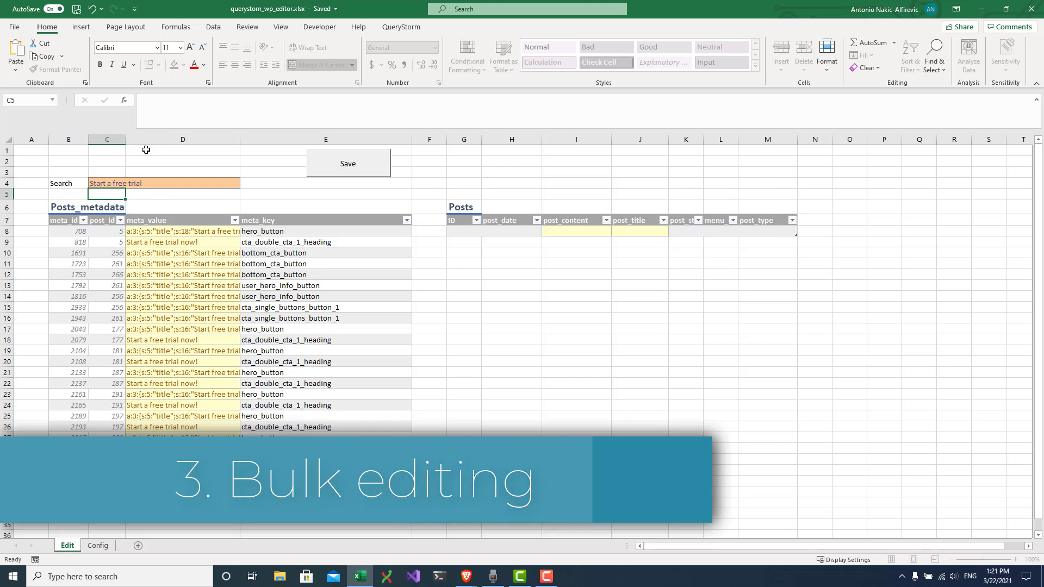
- Change D9 to "Start a free trial now", fill it down the meta_value column and save the changes to the site
{"action": "double_click", "coordinate": [196, 243]}
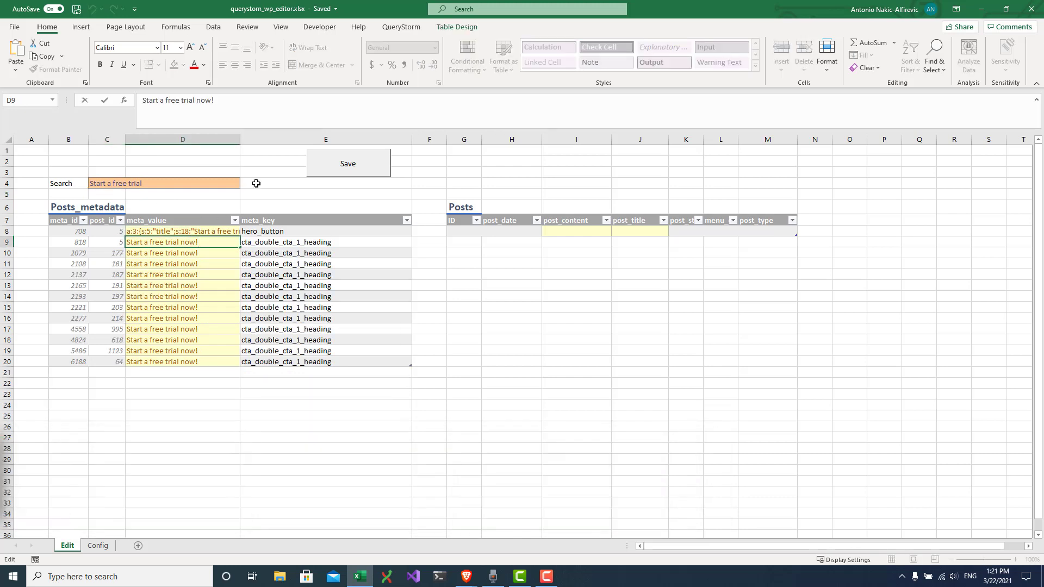
{"action": "key", "text": "BackSpace"}
{"action": "key", "text": "Return"}
{"action": "left_click", "coordinate": [221, 243]}
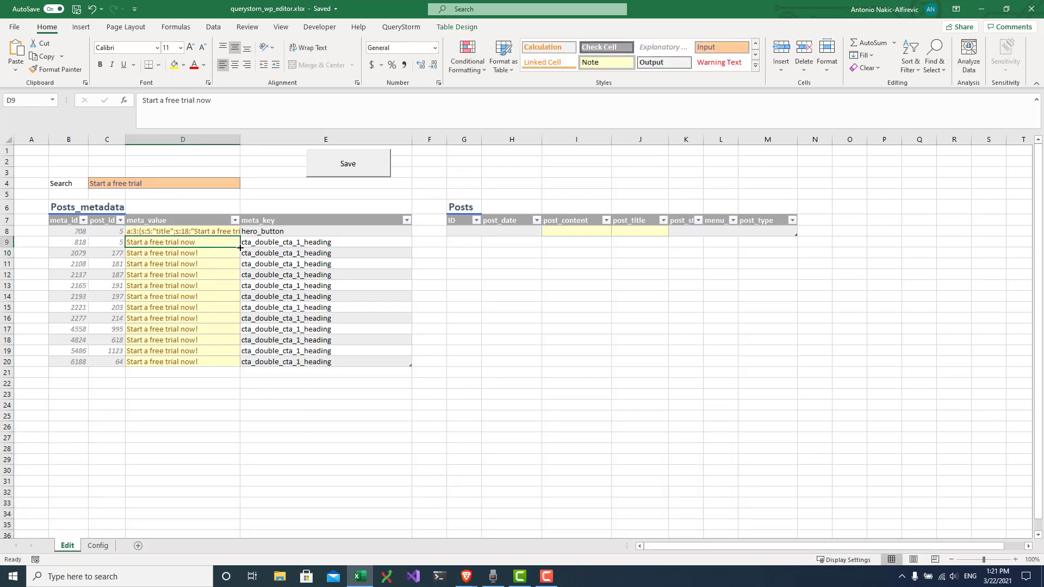
{"action": "double_click", "coordinate": [240, 247]}
{"action": "left_click", "coordinate": [345, 171]}
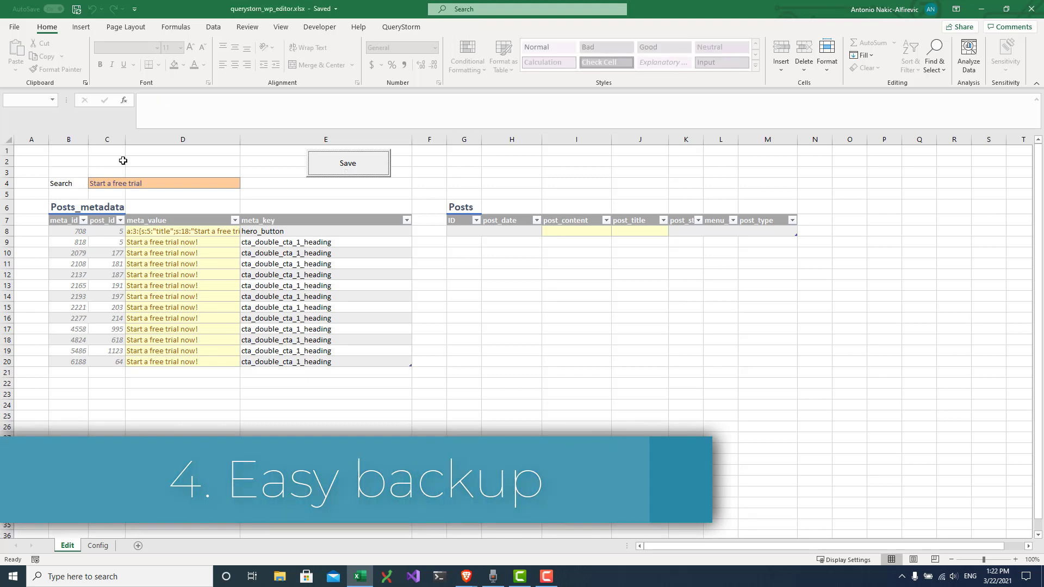
- Load all posts and metadata into the sheet by searching for "%"
{"action": "left_click", "coordinate": [113, 184]}
{"action": "type", "text": "%"}
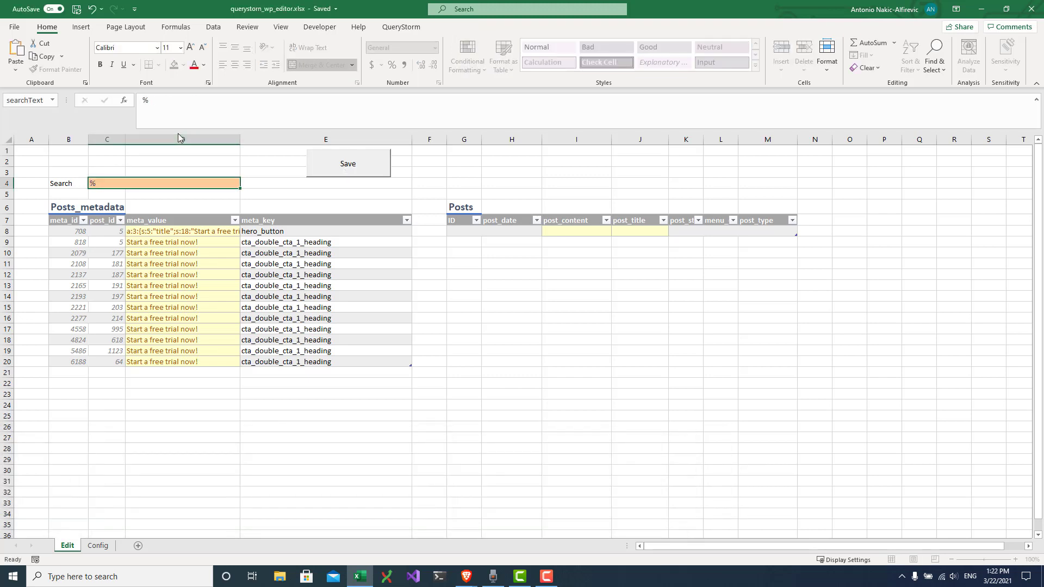
{"action": "key", "text": "Return"}
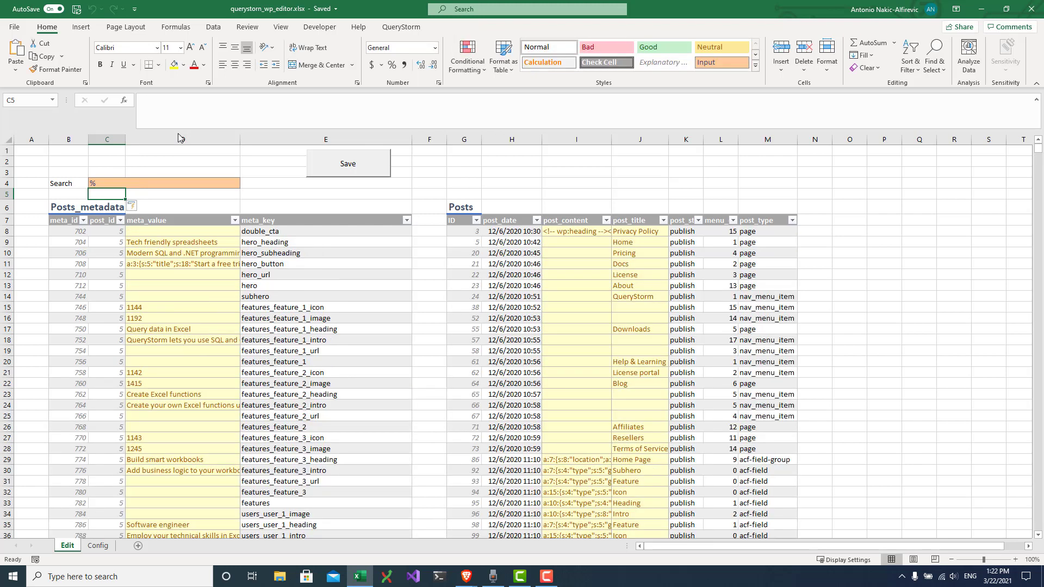
- Save a backup copy of the workbook as querystorn_wp_editor_snapshot1.xlsx and select cell E8 in it
{"action": "key", "text": "F12"}
{"action": "type", "text": "_"}
{"action": "type", "text": "snapshot"}
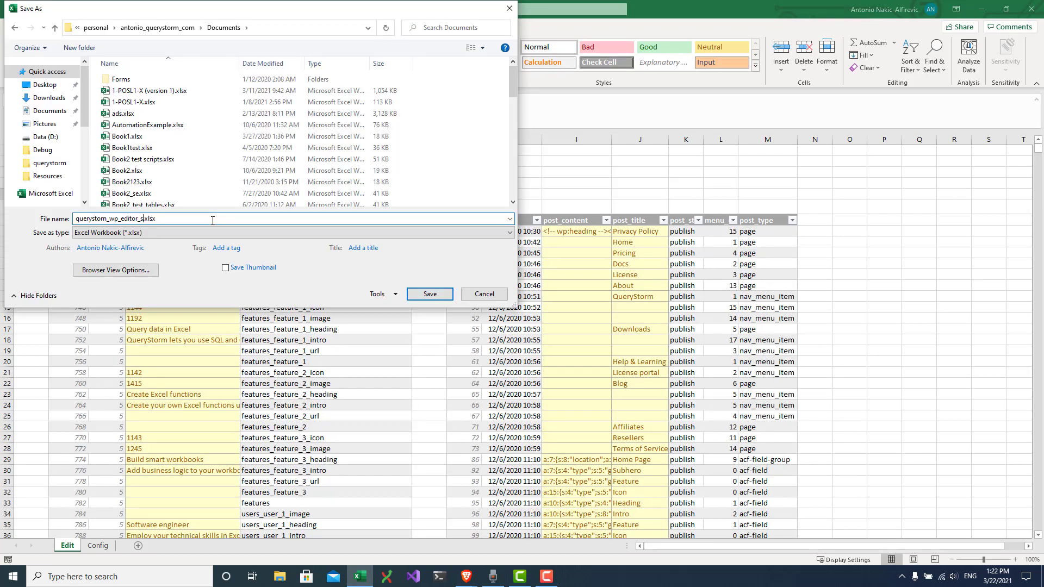
{"action": "type", "text": "1"}
{"action": "key", "text": "ctrl+a"}
{"action": "key", "text": "Return"}
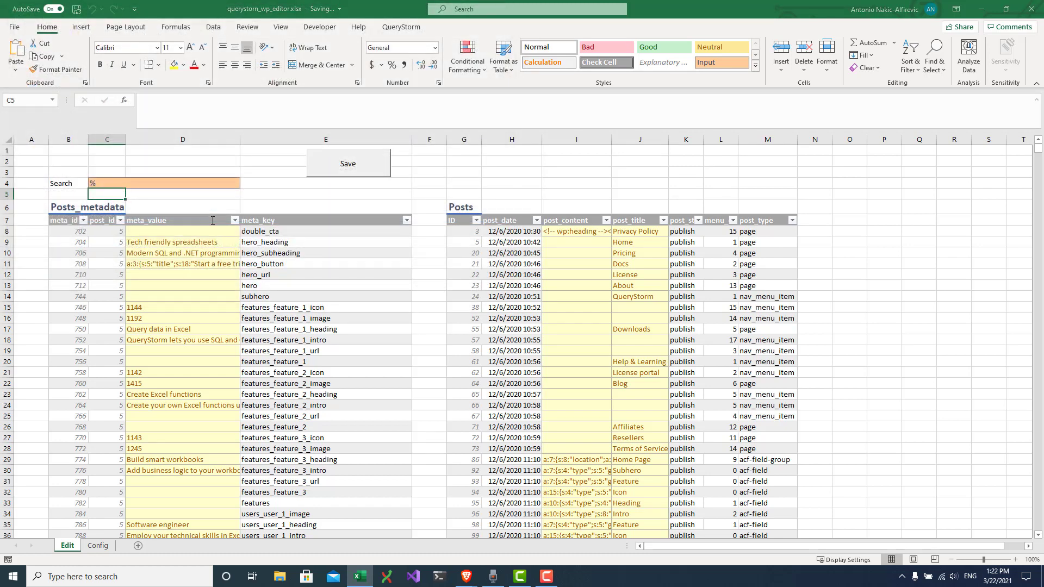
{"action": "left_click", "coordinate": [634, 331]}
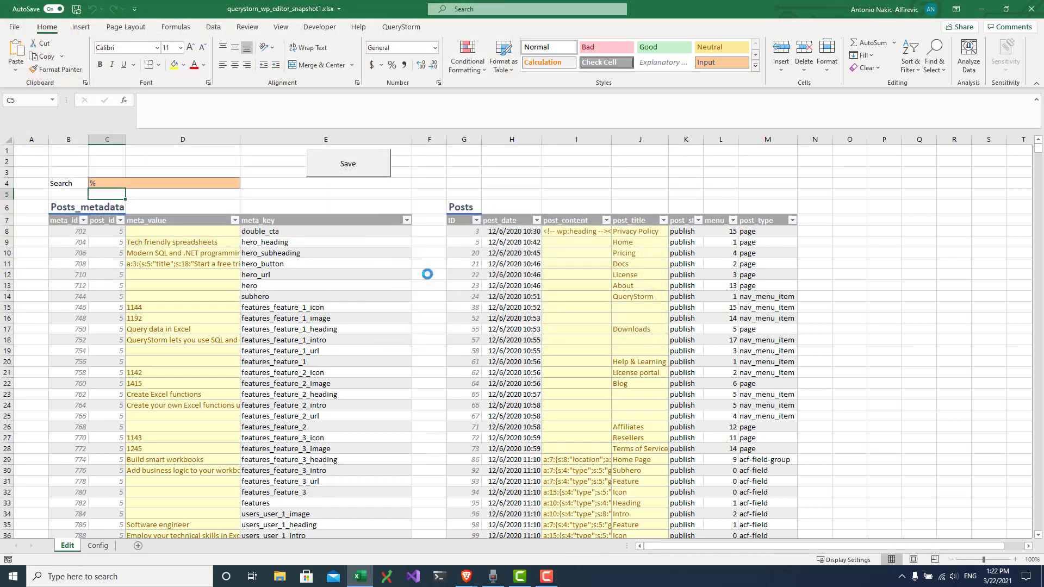
{"action": "left_click", "coordinate": [388, 232]}
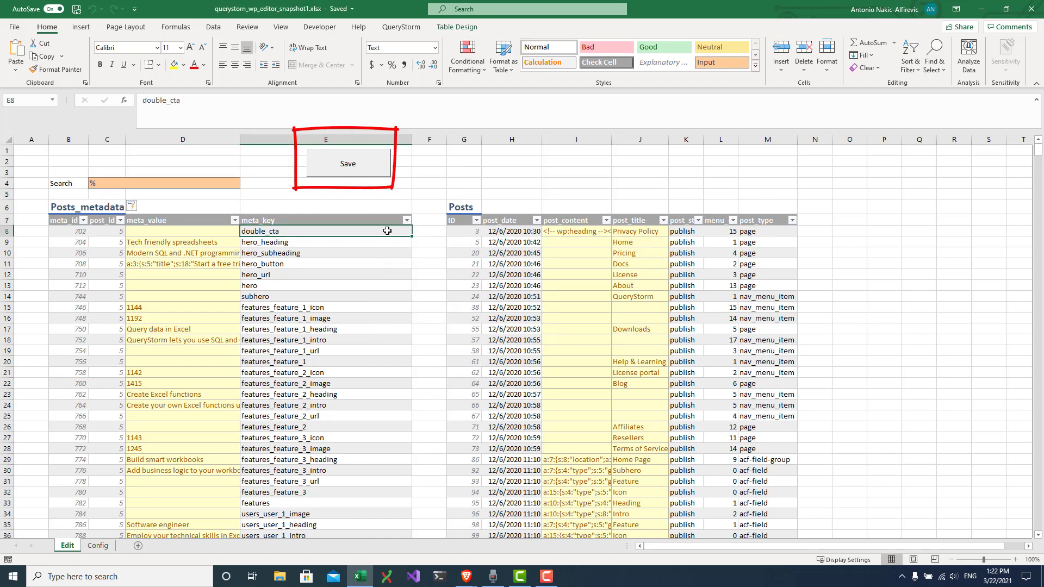
- Look through the Posts_metadata table down to its last row and return to its beginning
{"action": "left_click", "coordinate": [274, 297]}
{"action": "key", "text": "ctrl+Down"}
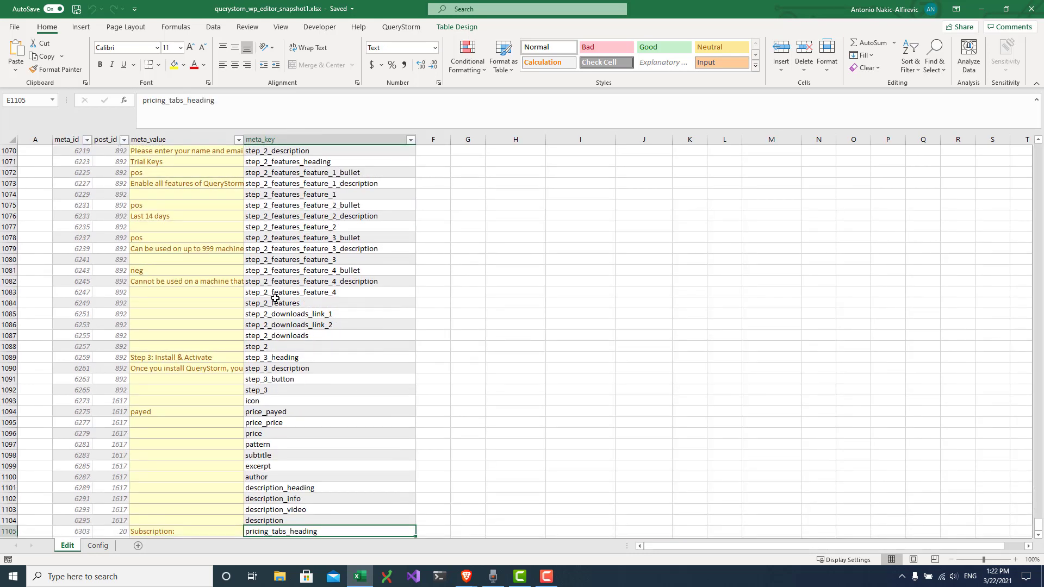
{"action": "key", "text": "ctrl+Up"}
{"action": "left_click", "coordinate": [275, 299]}
{"action": "scroll", "coordinate": [275, 298], "scroll_direction": "up", "scroll_amount": 2}
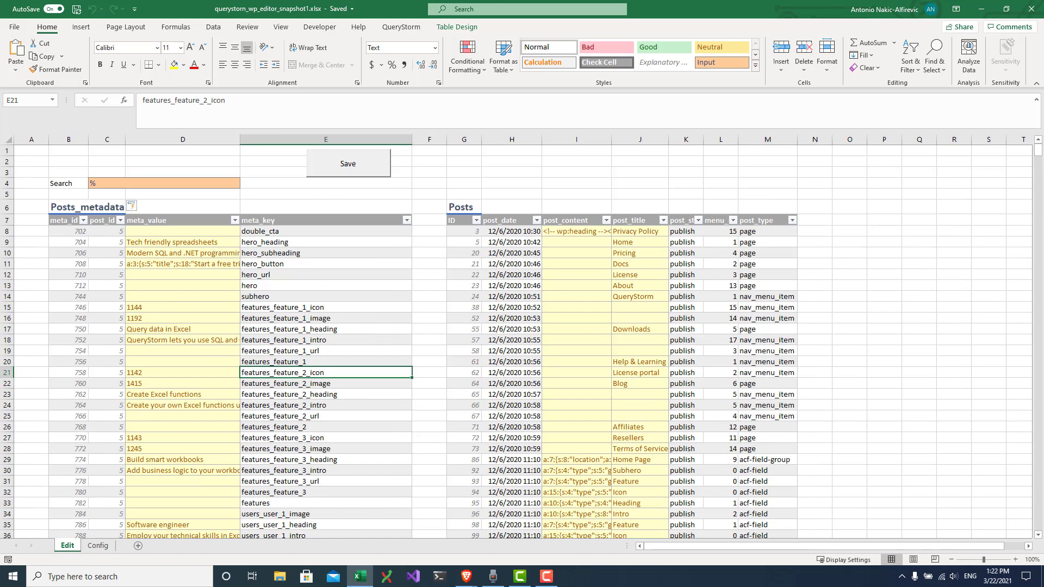
- Switch to the browser to view the Downloads page on querystorm.com and return to the Excel workbook
{"action": "key", "text": "alt+Tab"}
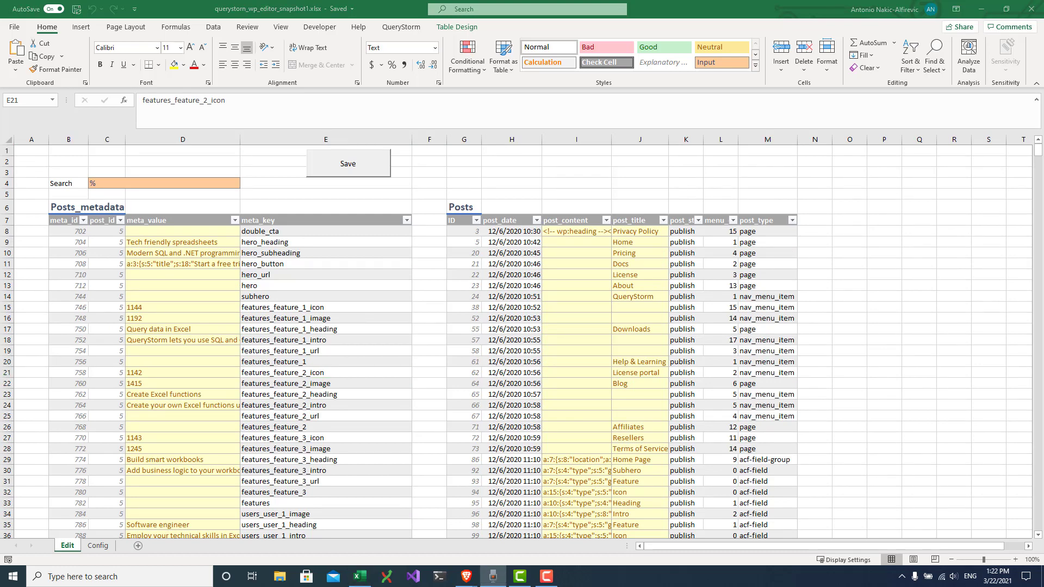
{"action": "left_click", "coordinate": [322, 245]}
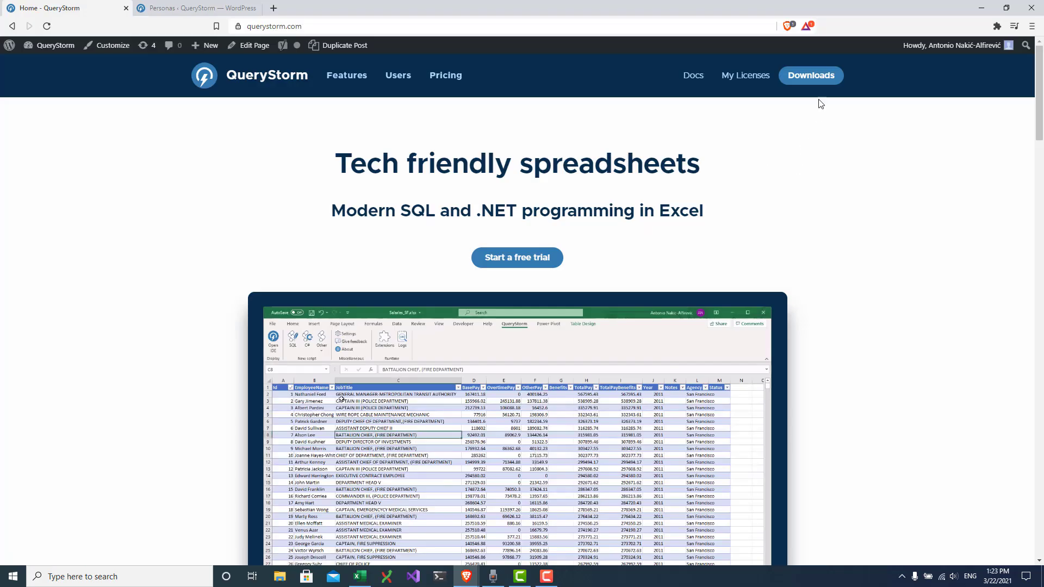
{"action": "left_click", "coordinate": [822, 87]}
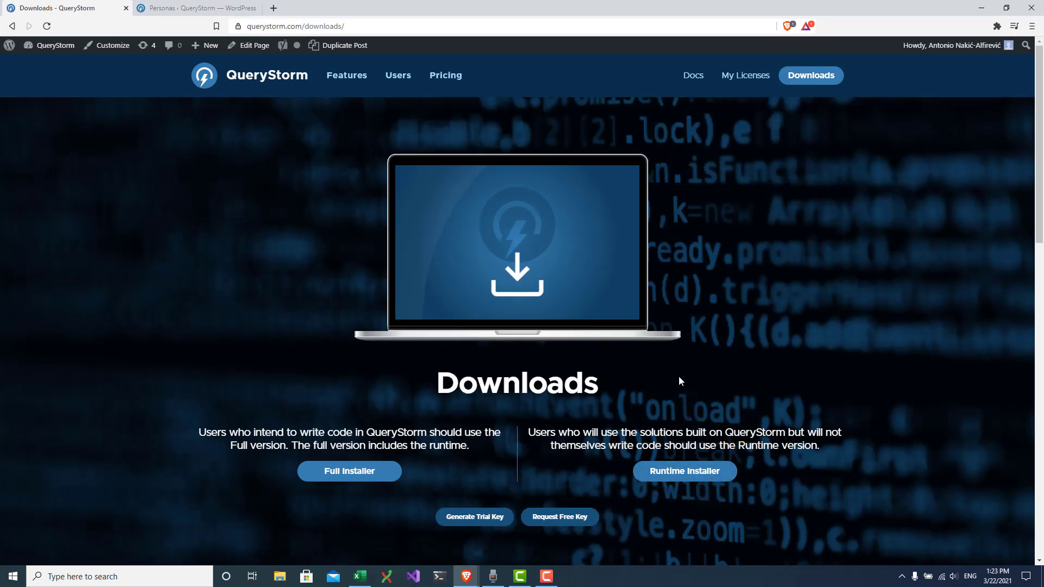
{"action": "key", "text": "alt+Tab"}
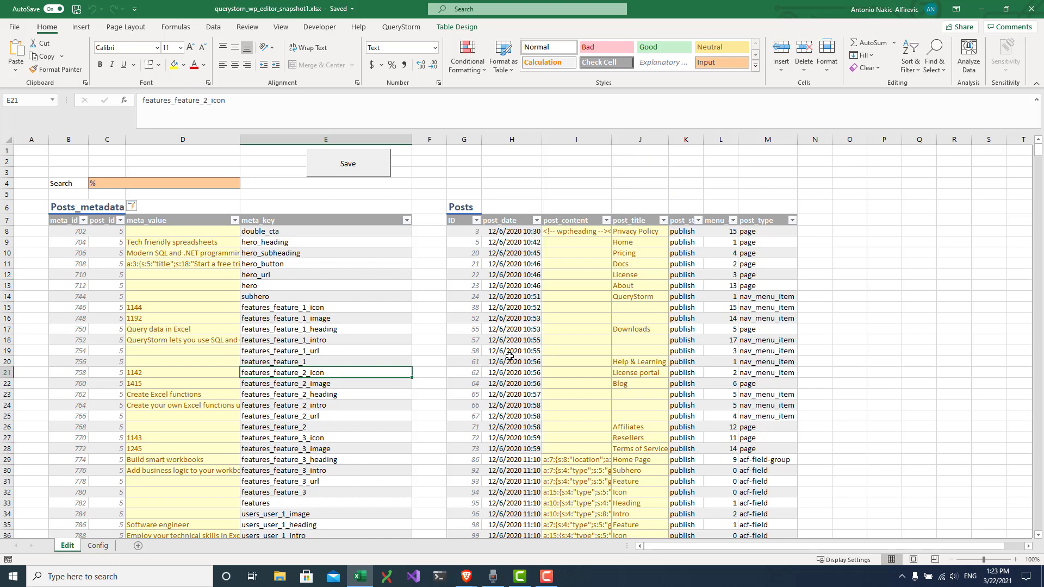
- Change the username placeholder in the WordPress DB connection string on the Config sheet to {username:q1s}
{"action": "left_click", "coordinate": [98, 545]}
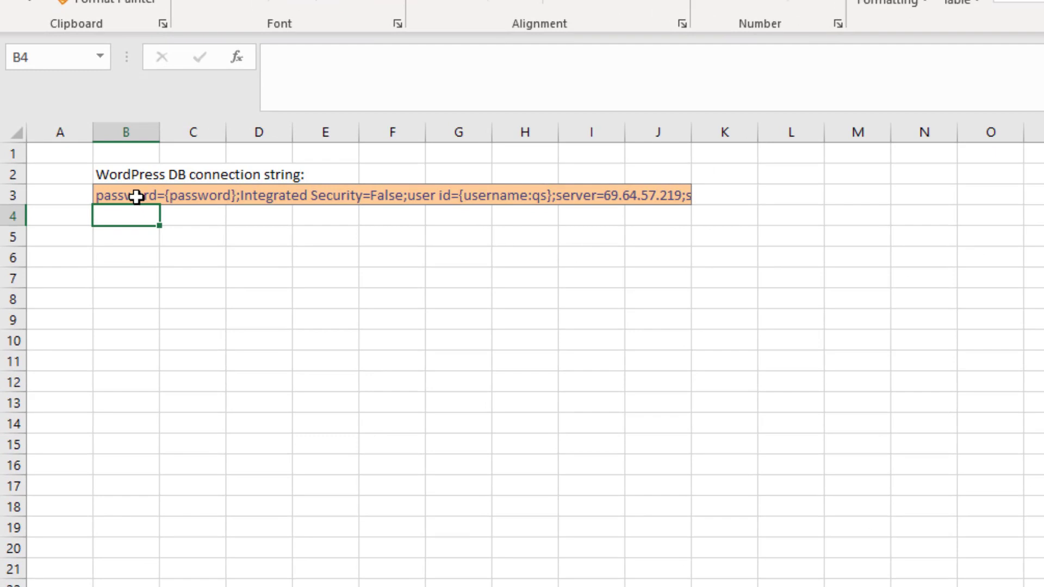
{"action": "left_click", "coordinate": [82, 175]}
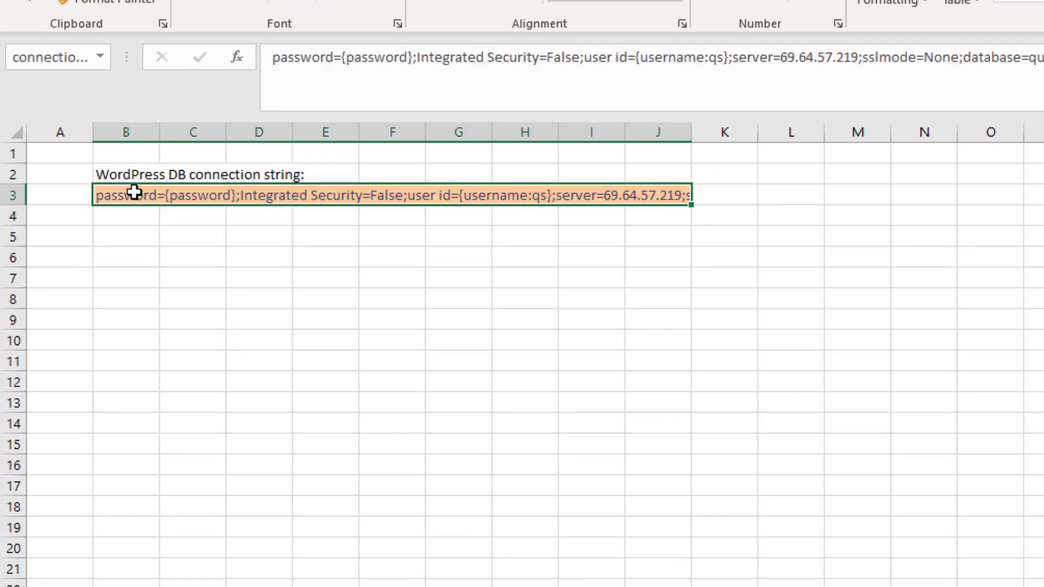
{"action": "left_click", "coordinate": [718, 57]}
{"action": "type", "text": "1"}
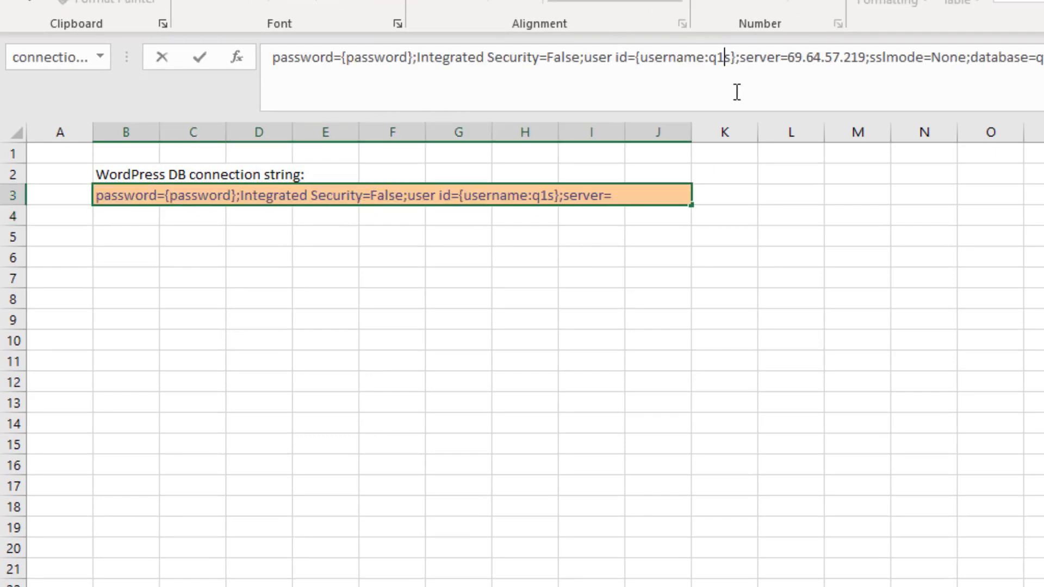
{"action": "left_click", "coordinate": [759, 204]}
- Rerun the "%" search on the Edit sheet and dismiss the credentials dialog without entering anything
{"action": "left_click", "coordinate": [68, 545]}
{"action": "double_click", "coordinate": [169, 182]}
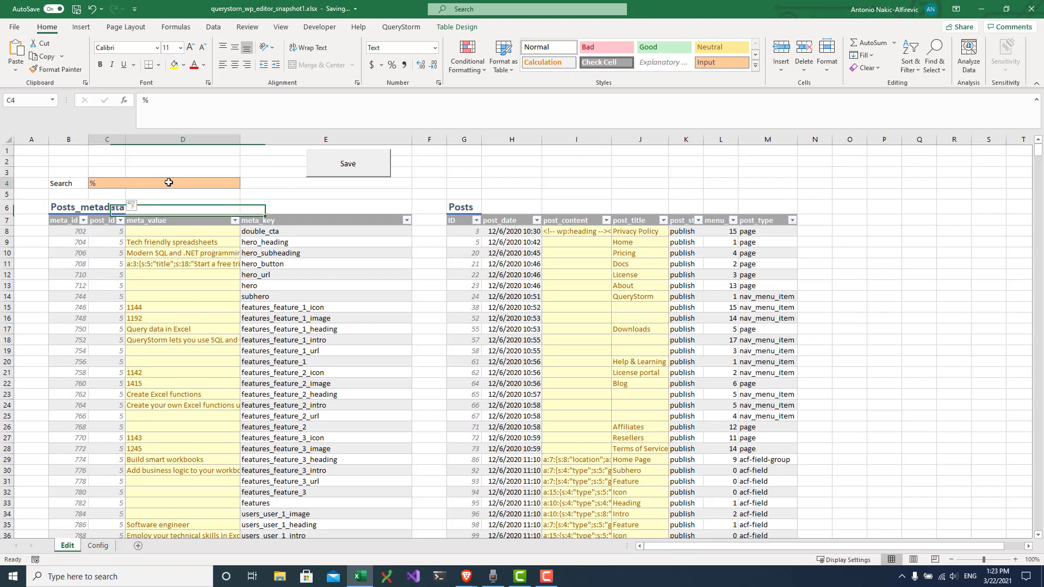
{"action": "key", "text": "Return"}
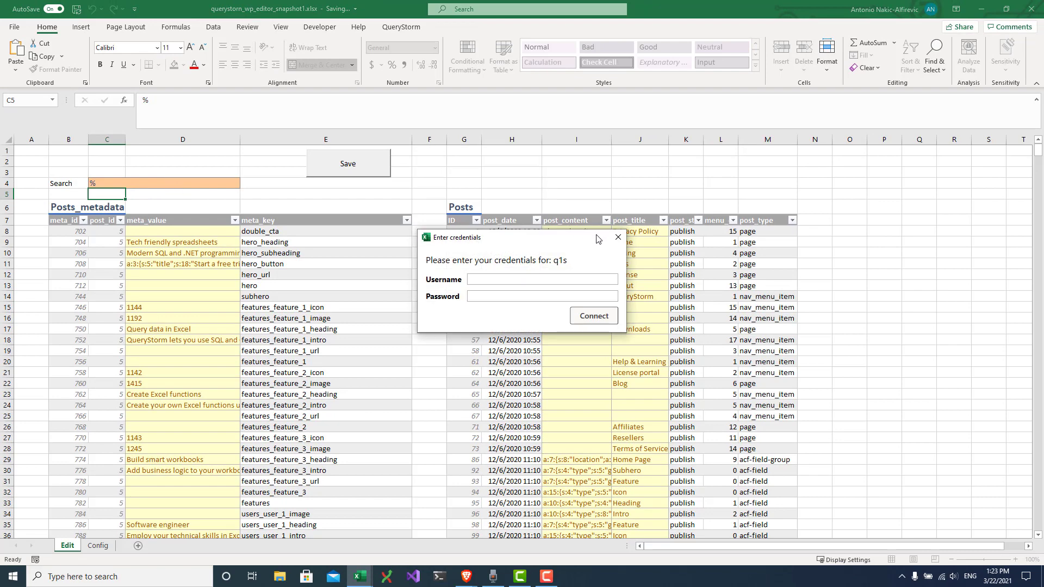
{"action": "left_click", "coordinate": [616, 238]}
- Restore the username placeholder in the Config sheet's connection string to {username:qs}
{"action": "left_click", "coordinate": [98, 545]}
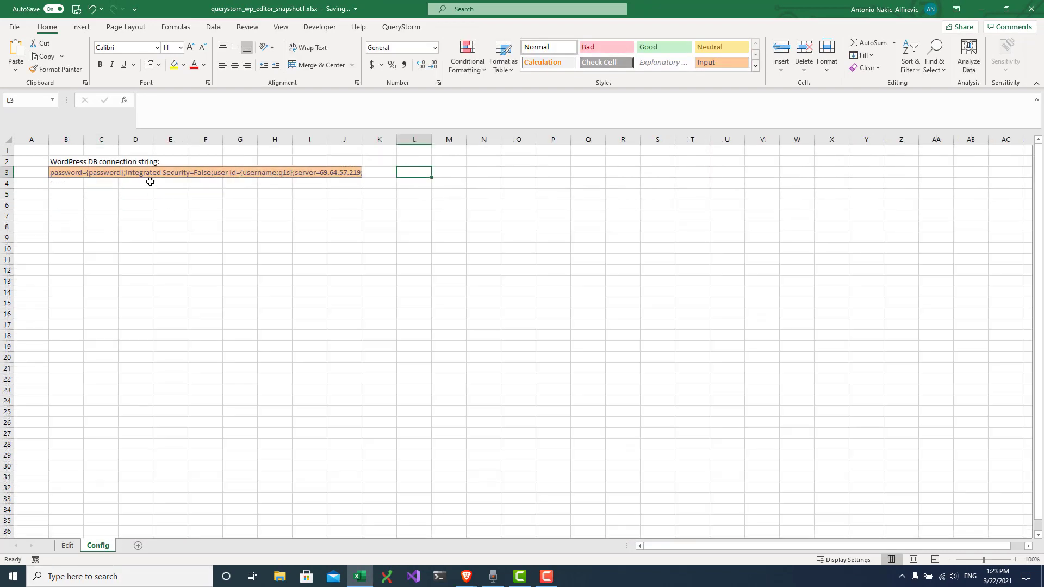
{"action": "left_click", "coordinate": [118, 173]}
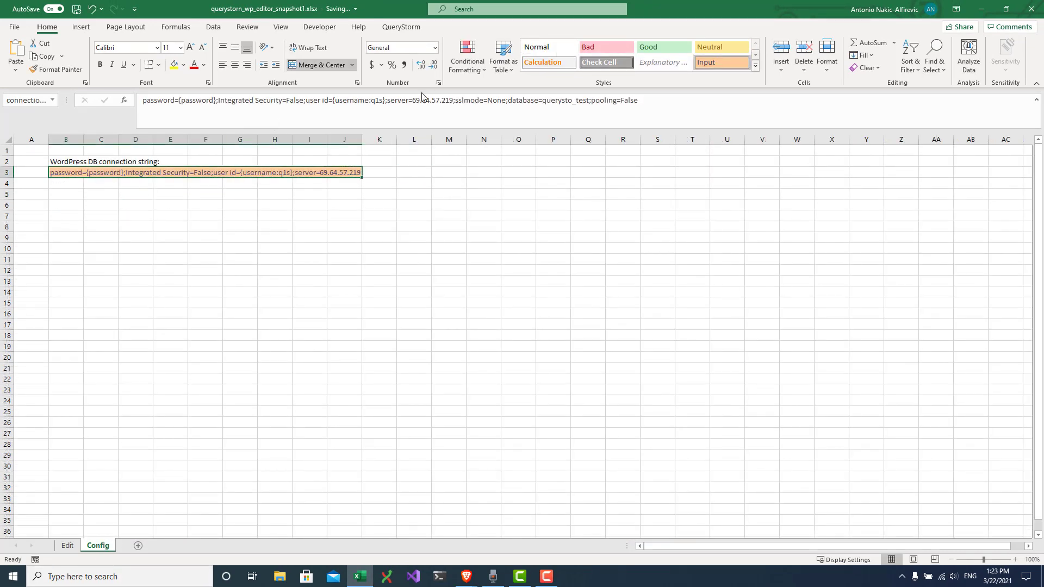
{"action": "left_click", "coordinate": [379, 101]}
{"action": "key", "text": "Return"}
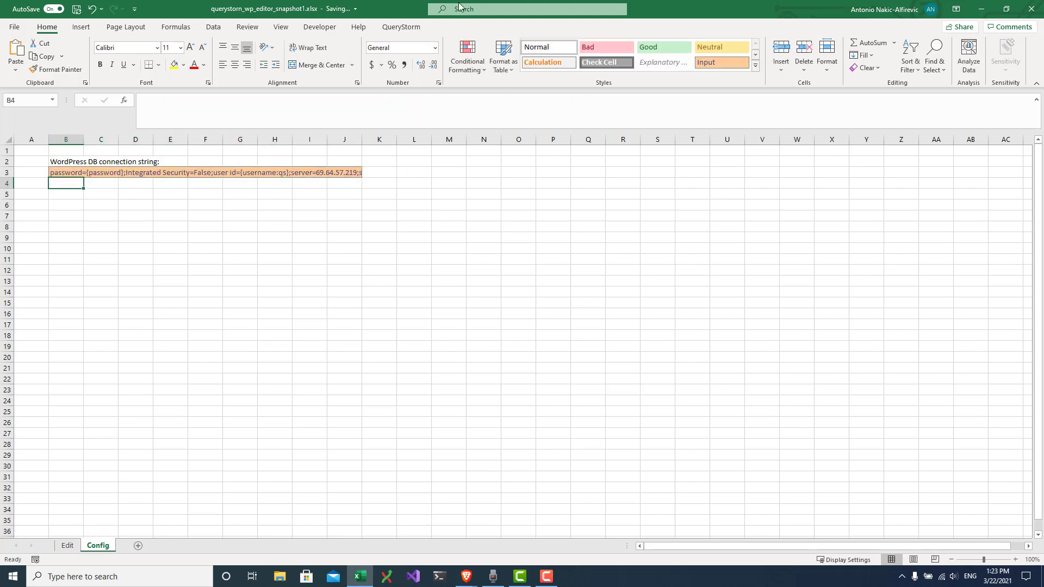
- Search the site's posts and metadata for "data" on the Edit sheet
{"action": "left_click", "coordinate": [68, 546]}
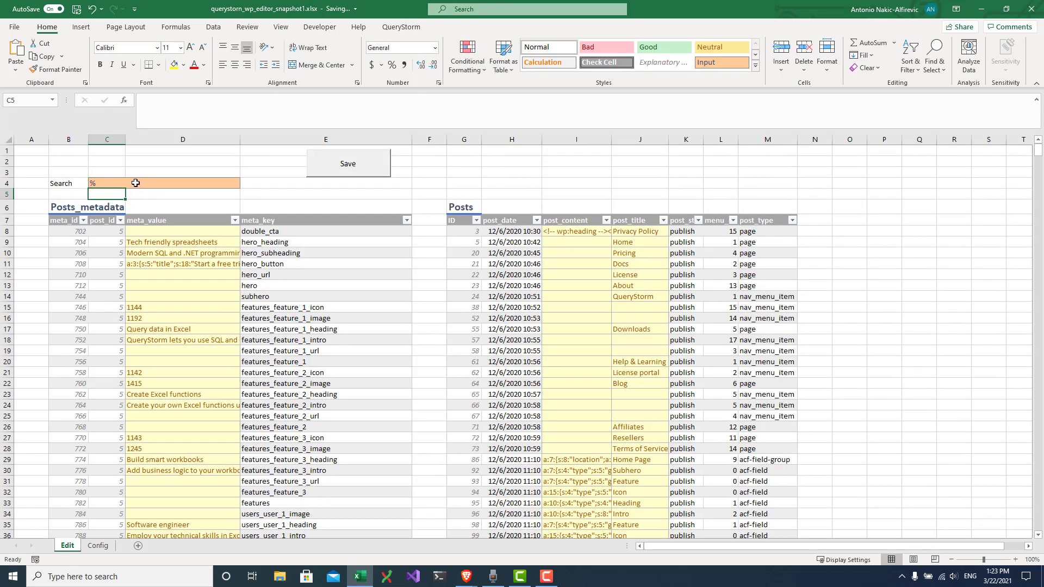
{"action": "left_click", "coordinate": [137, 183]}
{"action": "type", "text": "data"}
{"action": "key", "text": "Return"}
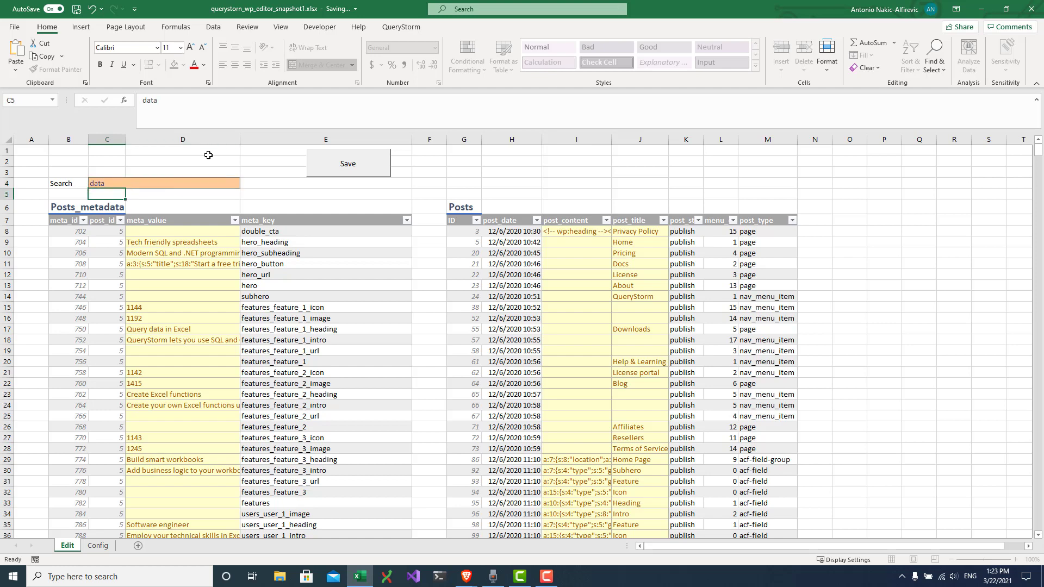